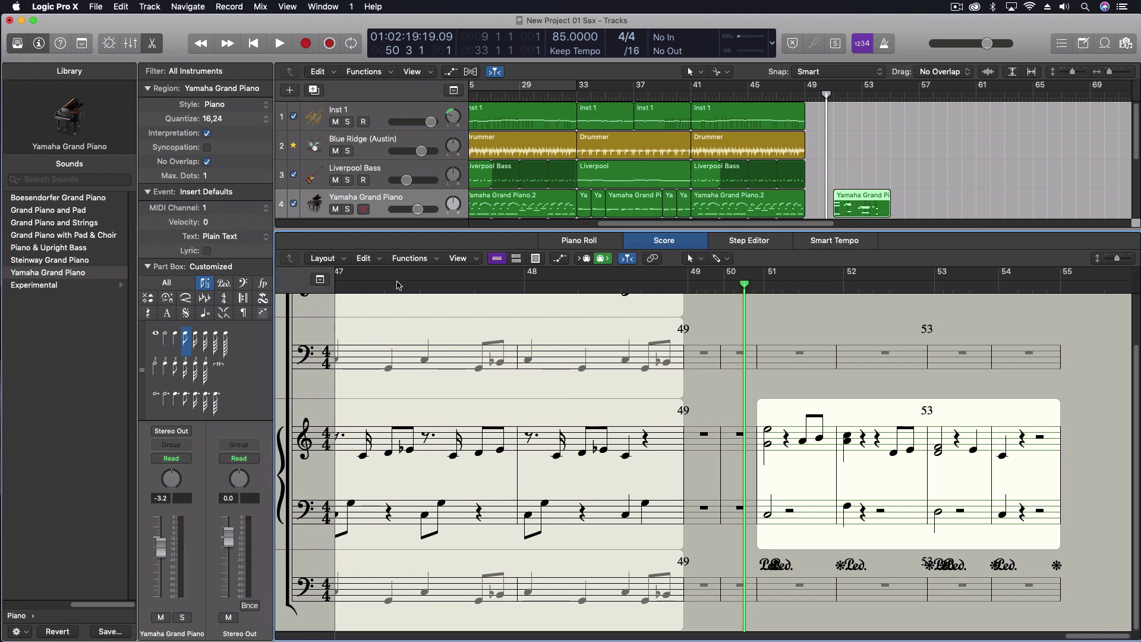
Audition the piano region in the Piano Roll, then reveal its Ch. 1: Sustain pedal lane.
{"action": "left_click", "coordinate": [553, 244]}
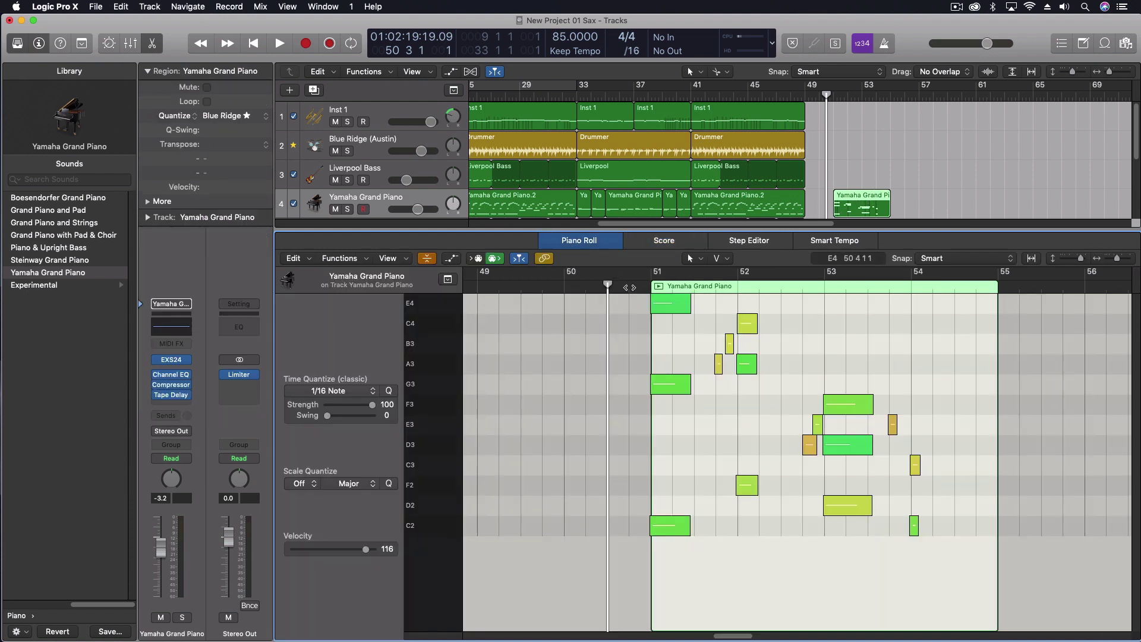
{"action": "left_click", "coordinate": [634, 284]}
{"action": "key", "text": "space"}
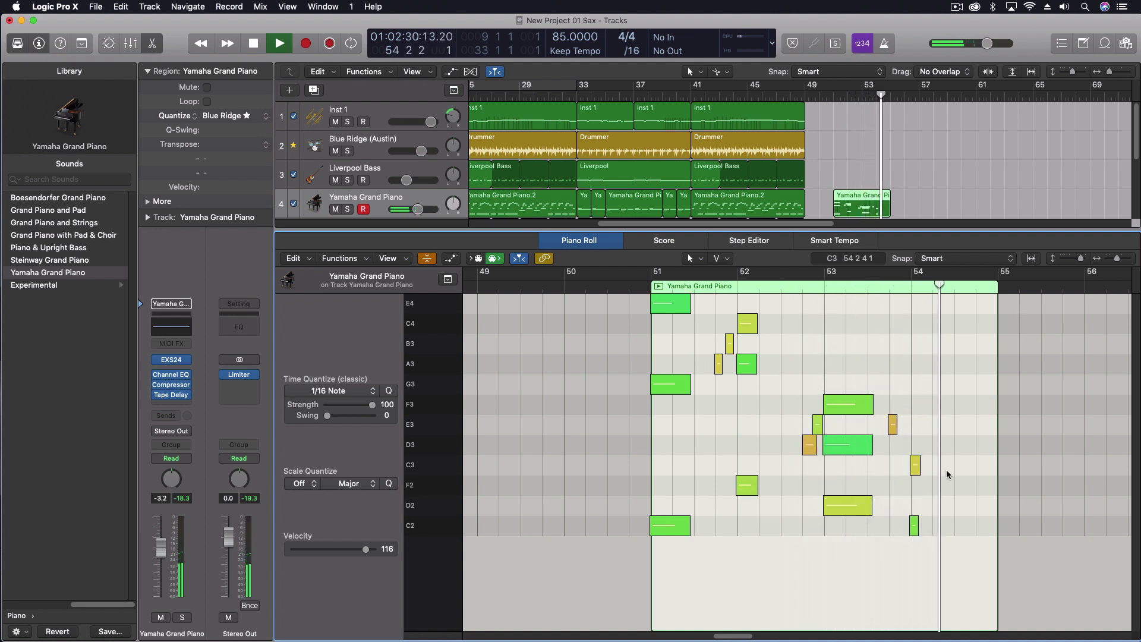
{"action": "key", "text": "space"}
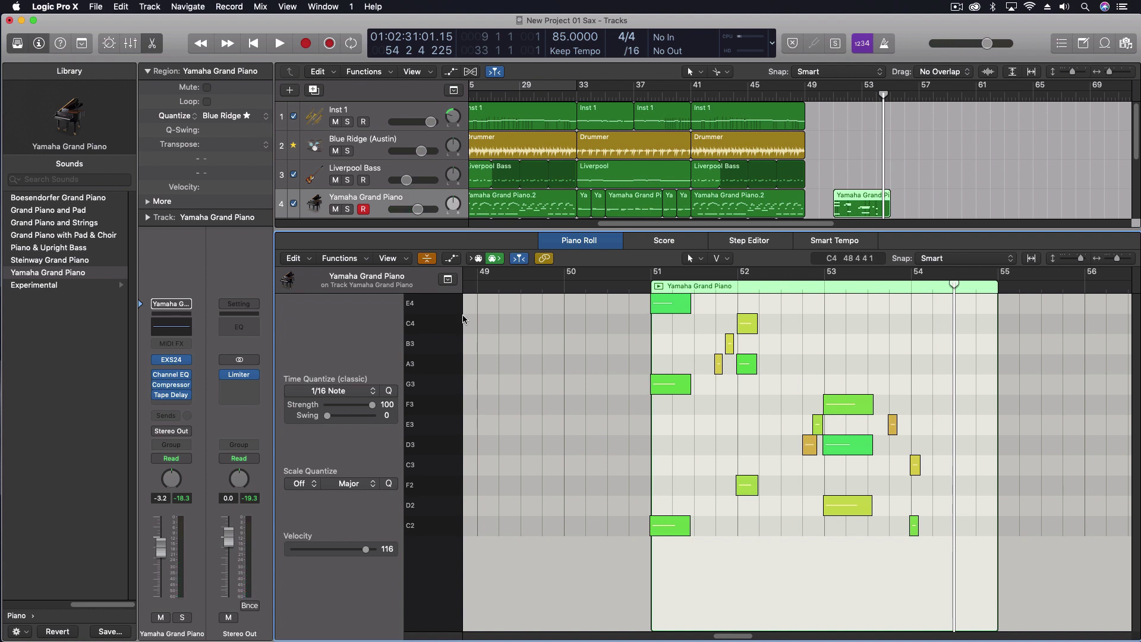
{"action": "left_click", "coordinate": [451, 259]}
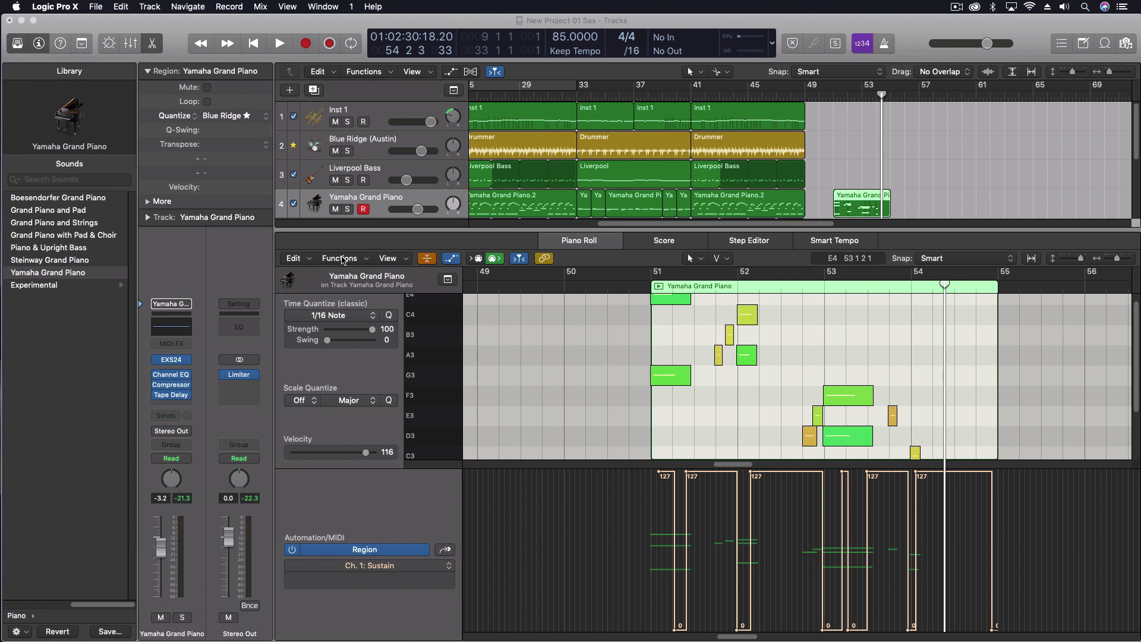
Convert the sustain pedal to note lengths, hide the sustain lane, and play the lengthened notes.
{"action": "left_click", "coordinate": [343, 260]}
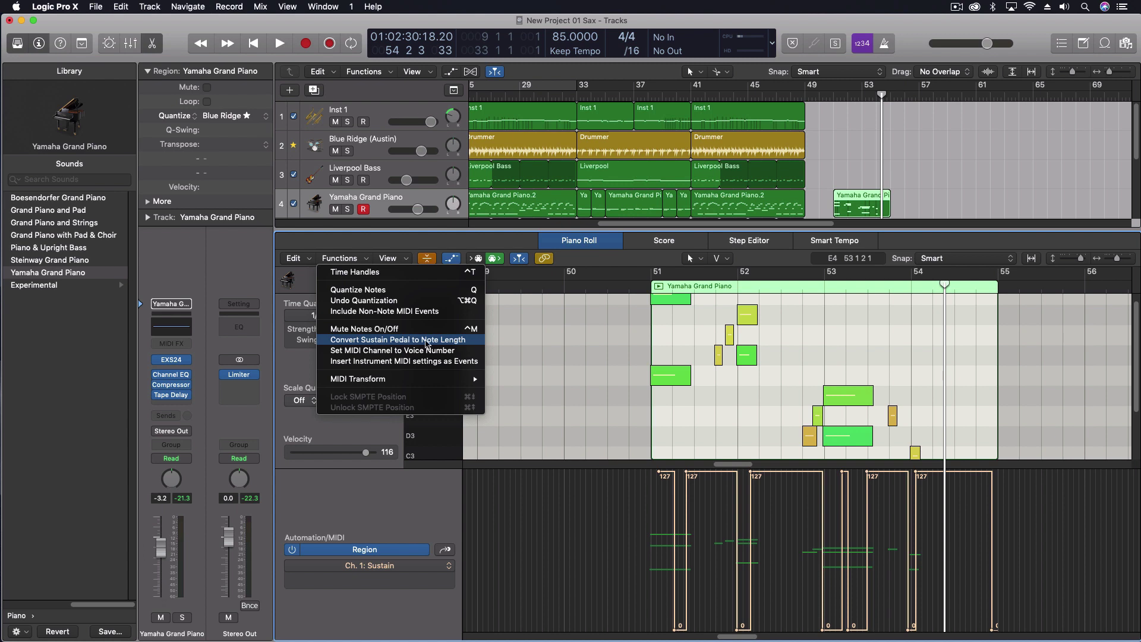
{"action": "left_click", "coordinate": [426, 340]}
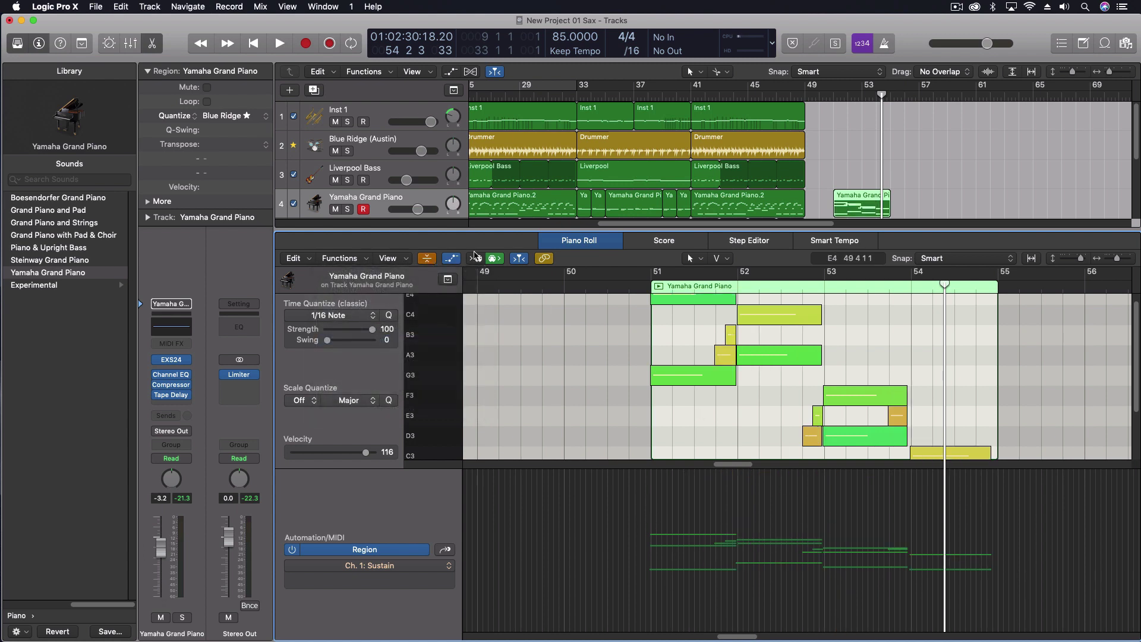
{"action": "key", "text": "a"}
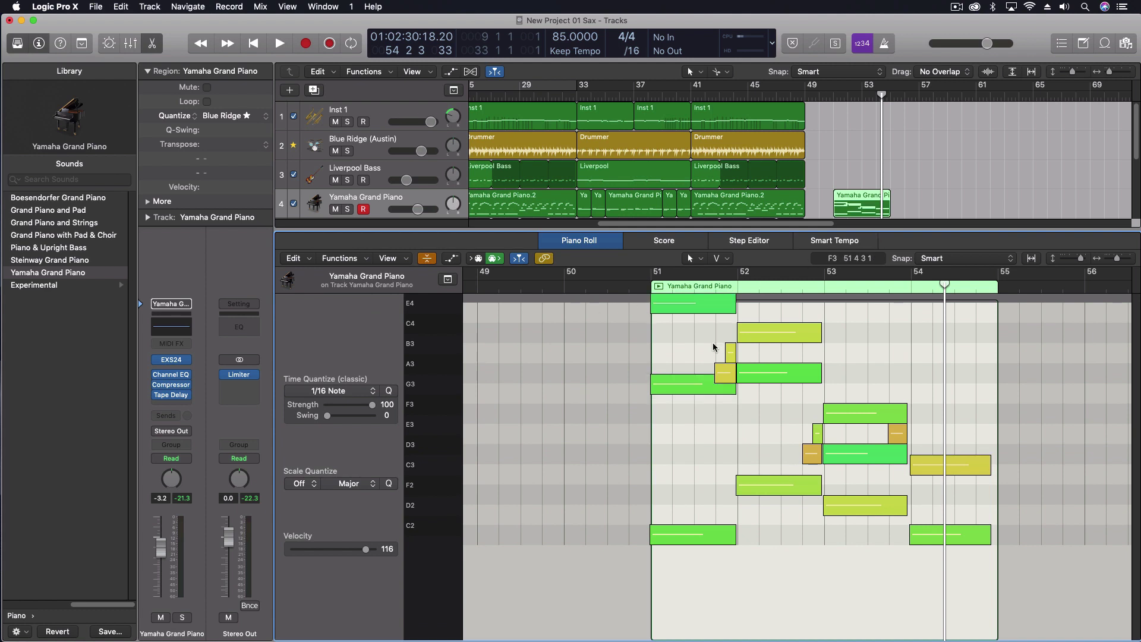
{"action": "key", "text": "space"}
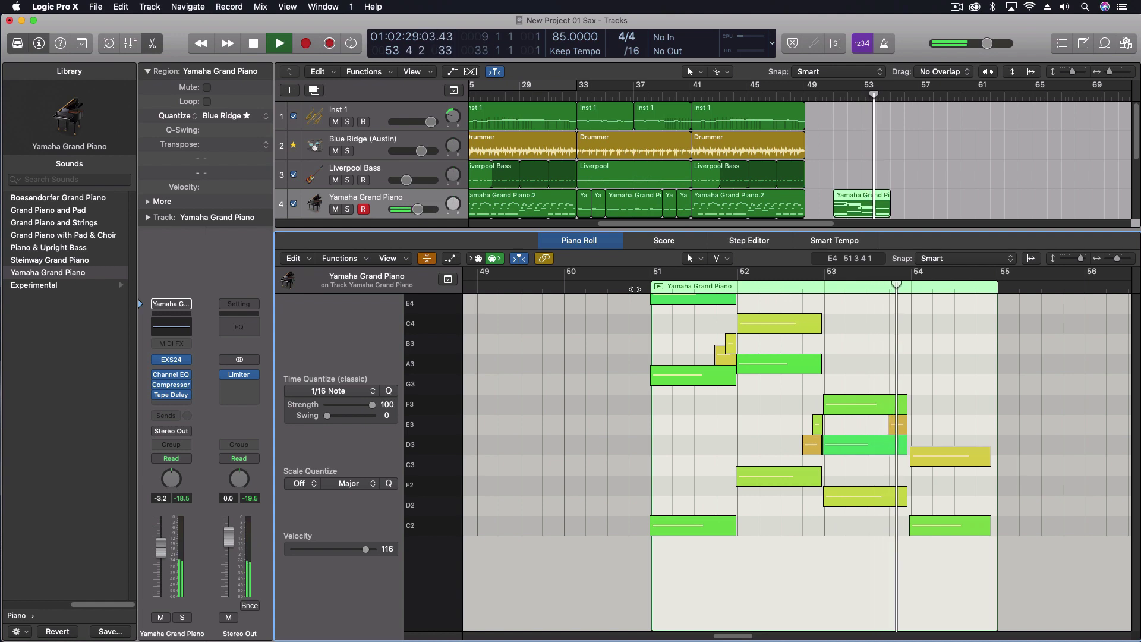
{"action": "key", "text": "space"}
{"action": "key", "text": "super+z"}
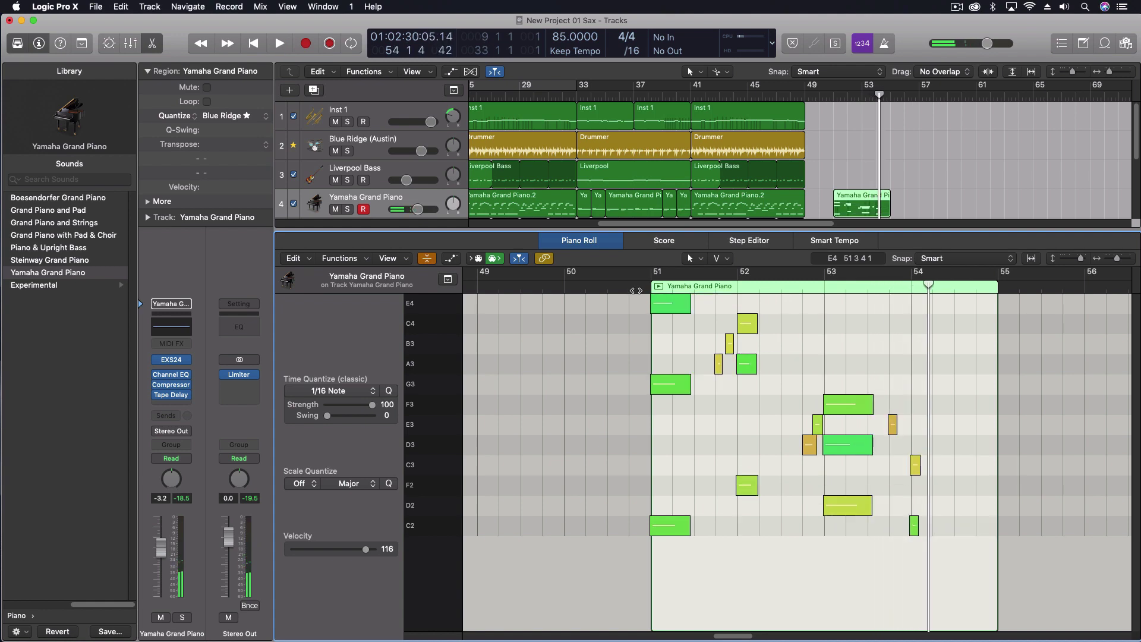
{"action": "left_click", "coordinate": [664, 240]}
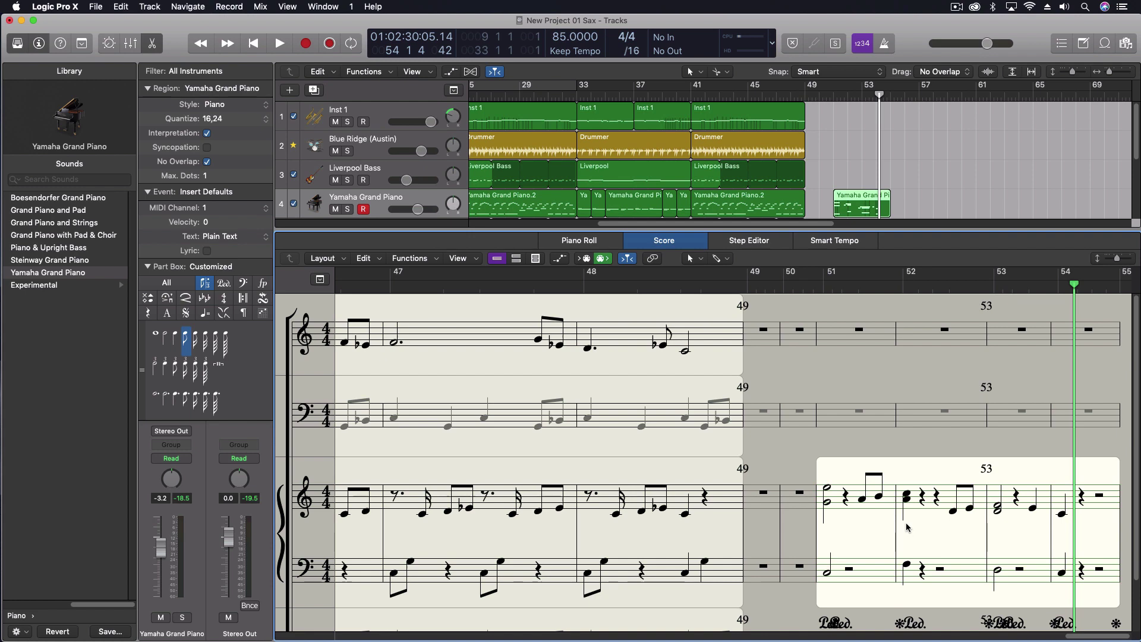
{"action": "left_click", "coordinate": [419, 258]}
{"action": "left_click", "coordinate": [522, 257]}
{"action": "left_click", "coordinate": [580, 241]}
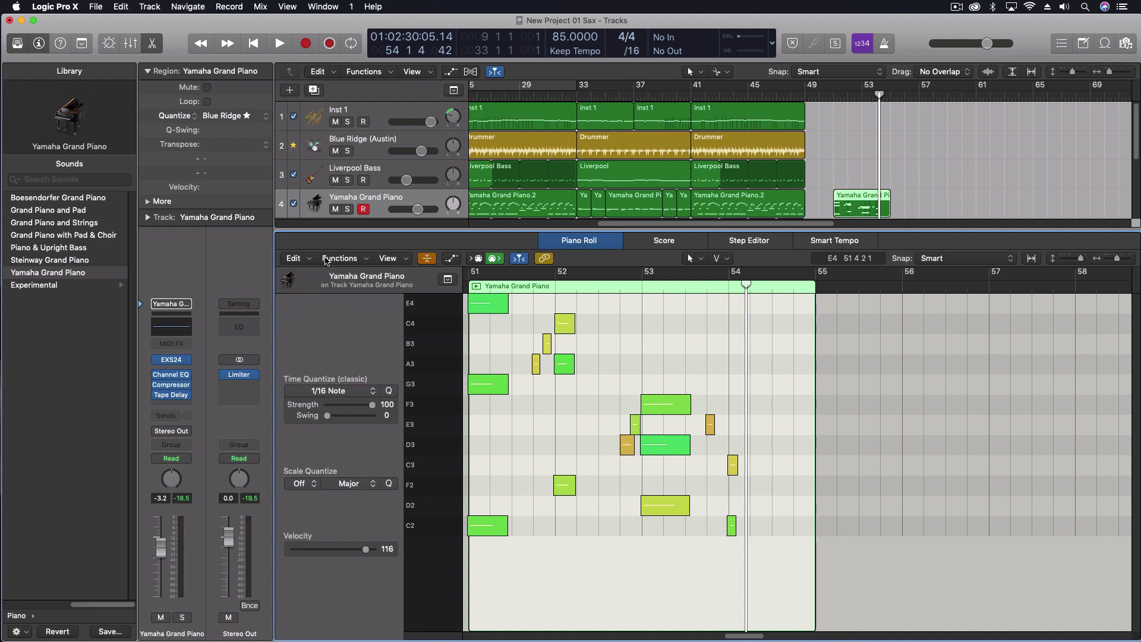
Convert sustain pedal to note lengths and view bars 51–54 as dotted half and whole notes in the Score.
{"action": "left_click", "coordinate": [341, 259]}
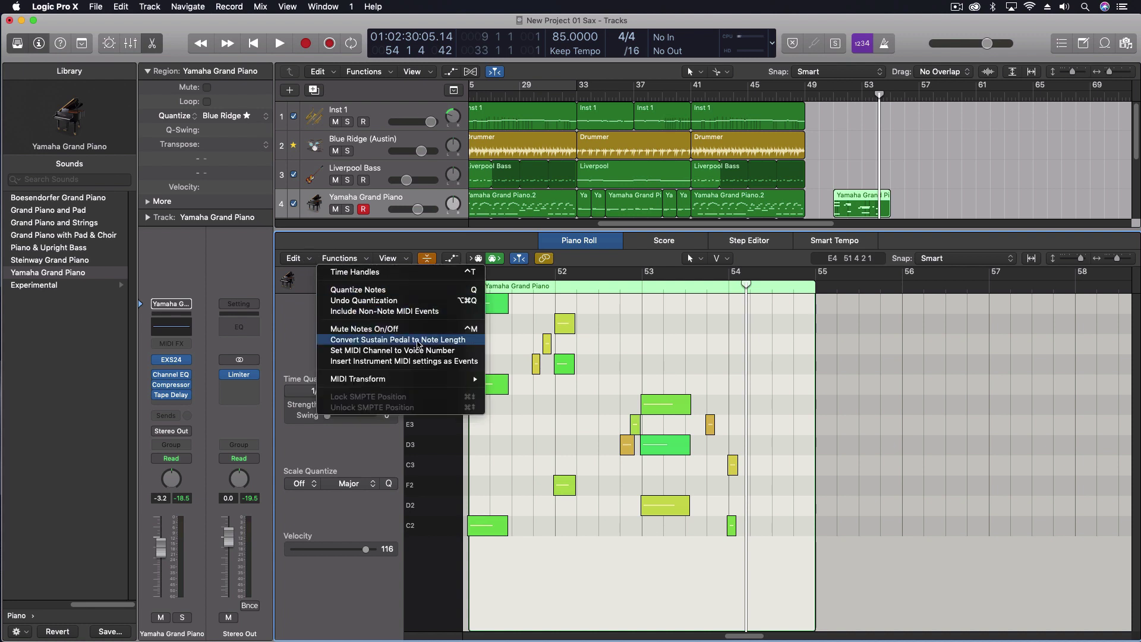
{"action": "left_click", "coordinate": [418, 340]}
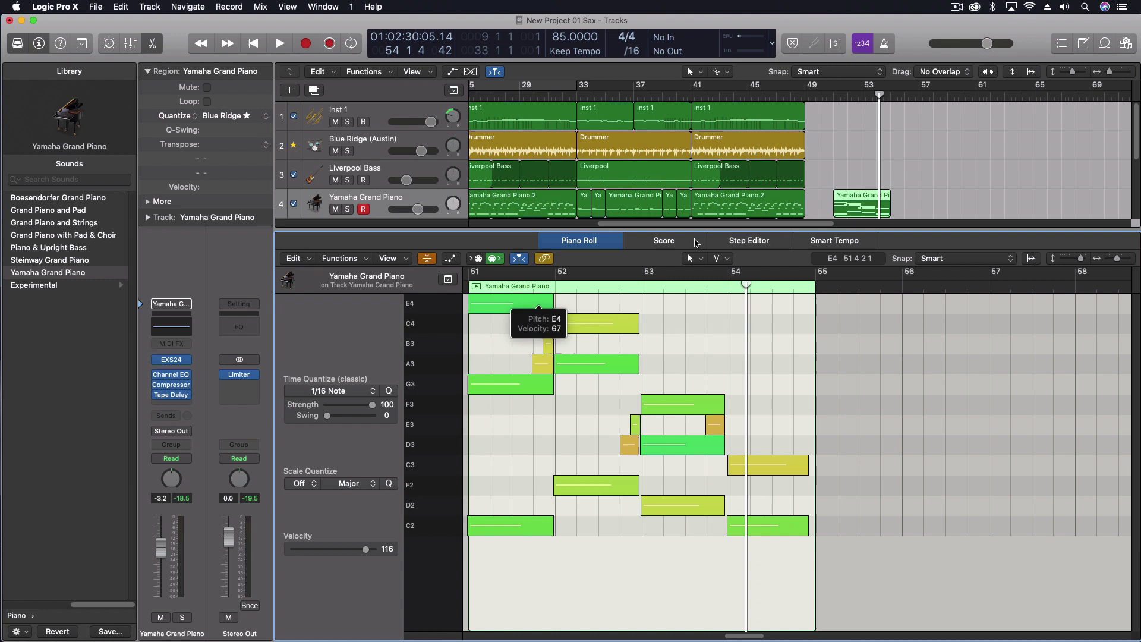
{"action": "left_click", "coordinate": [665, 242]}
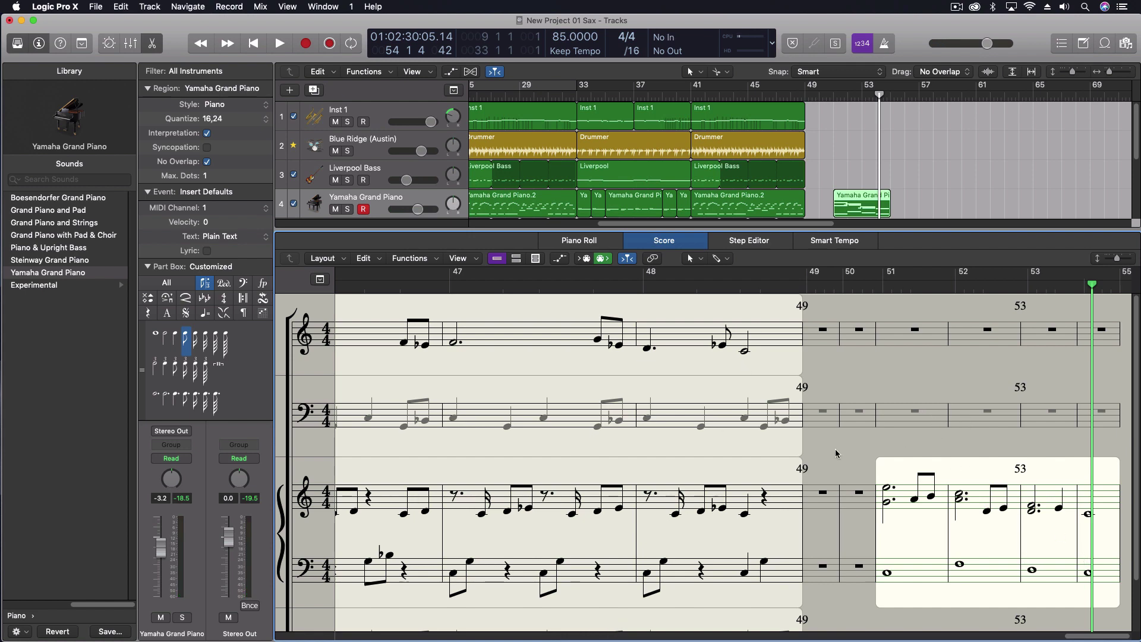
Return from the Score to the Piano Roll and undo the sustain-to-note-length conversion with Cmd-Z.
{"action": "left_click", "coordinate": [436, 261]}
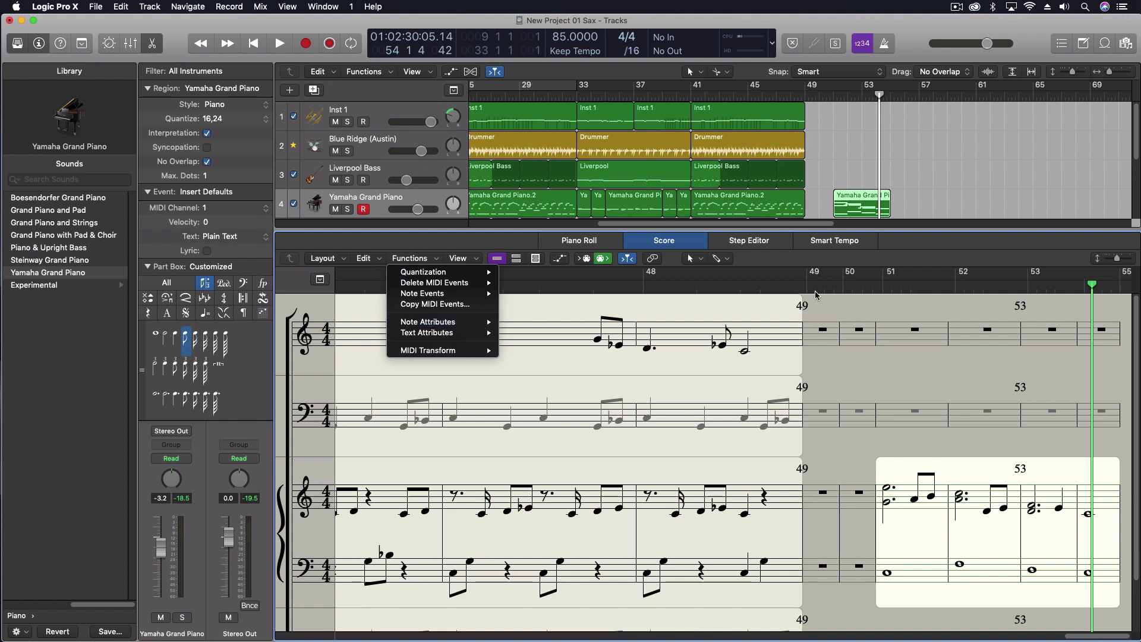
{"action": "left_click", "coordinate": [582, 239]}
{"action": "left_click", "coordinate": [559, 242]}
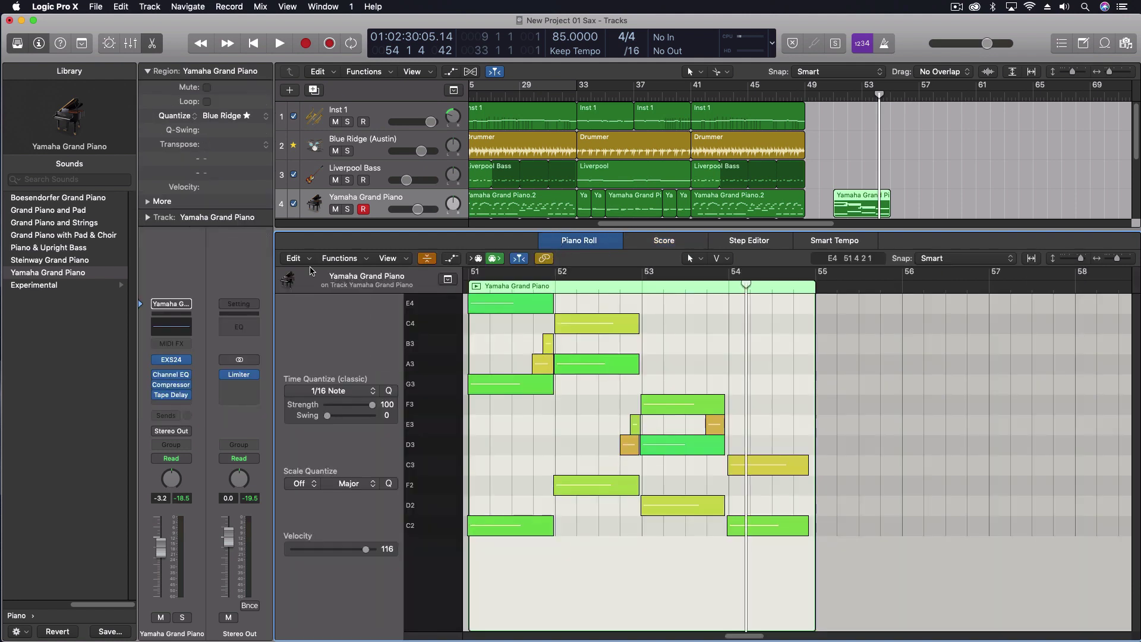
{"action": "left_click", "coordinate": [340, 258]}
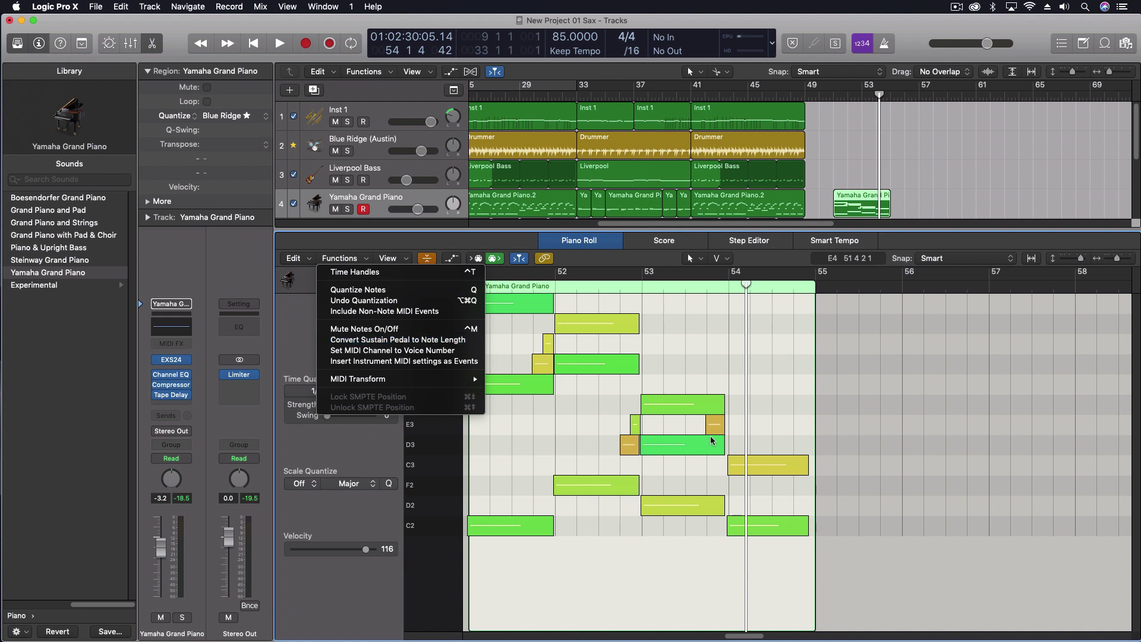
{"action": "left_click", "coordinate": [556, 562]}
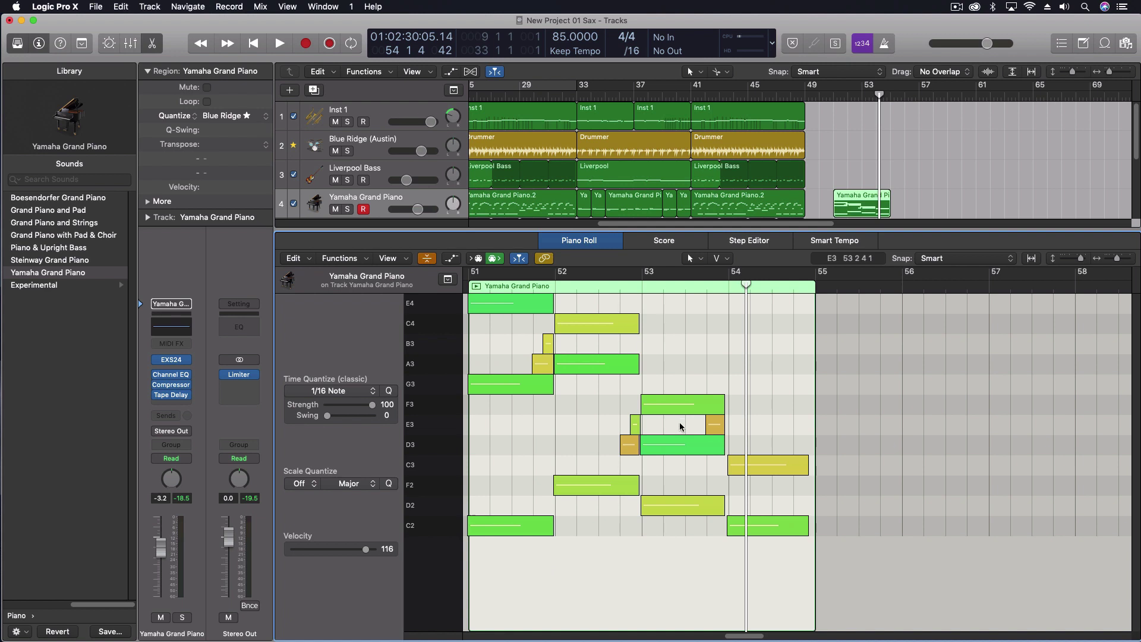
{"action": "key", "text": "super+z"}
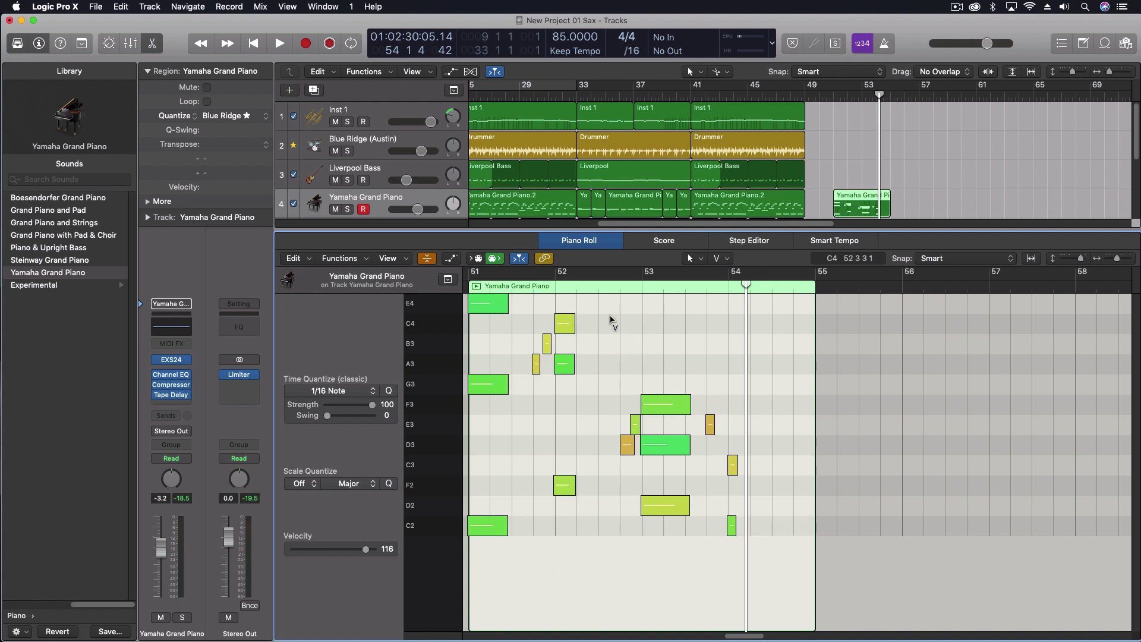
Show the Ch. 1: Sustain lane, test-drag the D3 and C2 notes earlier, then undo the moves.
{"action": "left_click", "coordinate": [452, 258]}
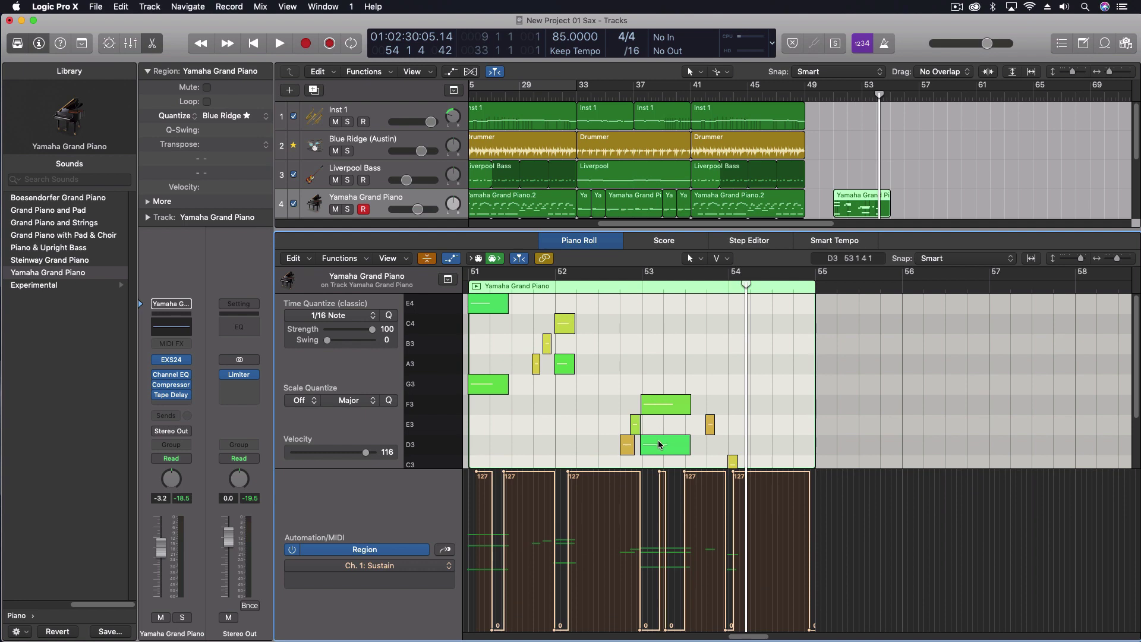
{"action": "mouse_move", "coordinate": [659, 441]}
{"action": "left_mouse_down"}
{"action": "mouse_move", "coordinate": [699, 442]}
{"action": "mouse_move", "coordinate": [661, 447]}
{"action": "left_mouse_up"}
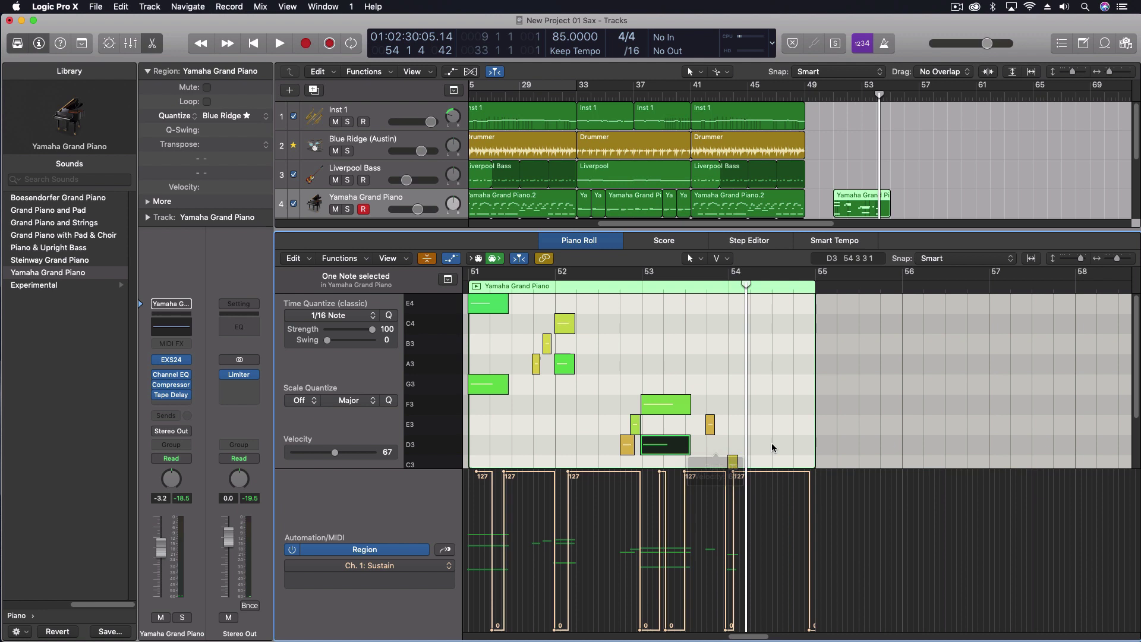
{"action": "scroll", "coordinate": [740, 440], "scroll_direction": "down", "scroll_amount": 3}
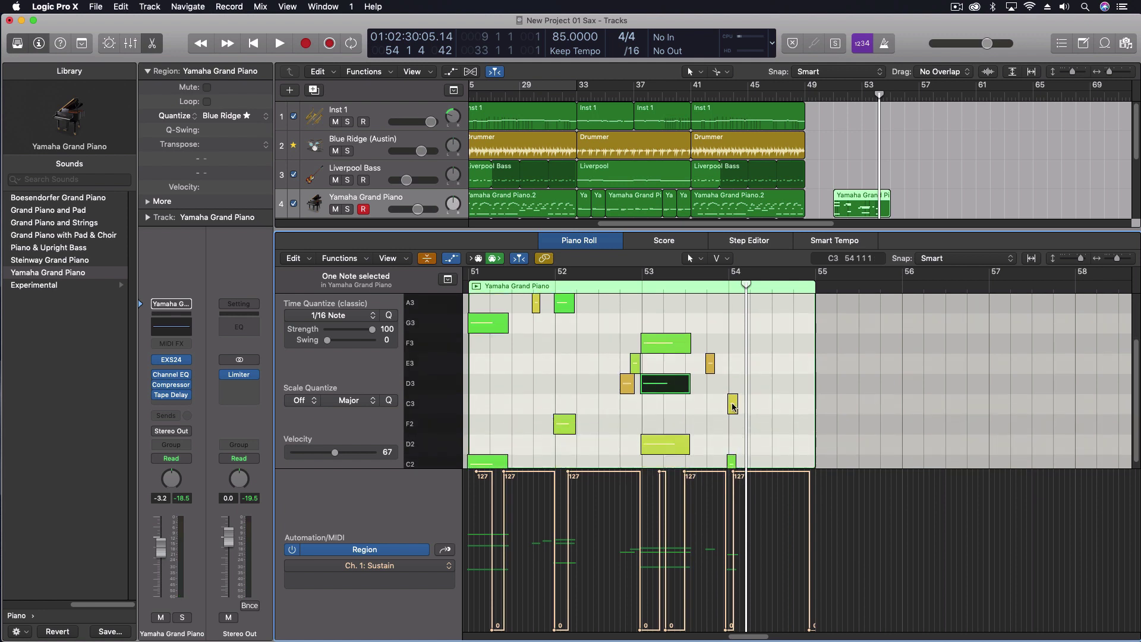
{"action": "mouse_move", "coordinate": [732, 404]}
{"action": "left_mouse_down"}
{"action": "mouse_move", "coordinate": [750, 406]}
{"action": "mouse_move", "coordinate": [713, 405]}
{"action": "left_mouse_up"}
{"action": "left_click_drag", "start_coordinate": [732, 461], "coordinate": [710, 462]}
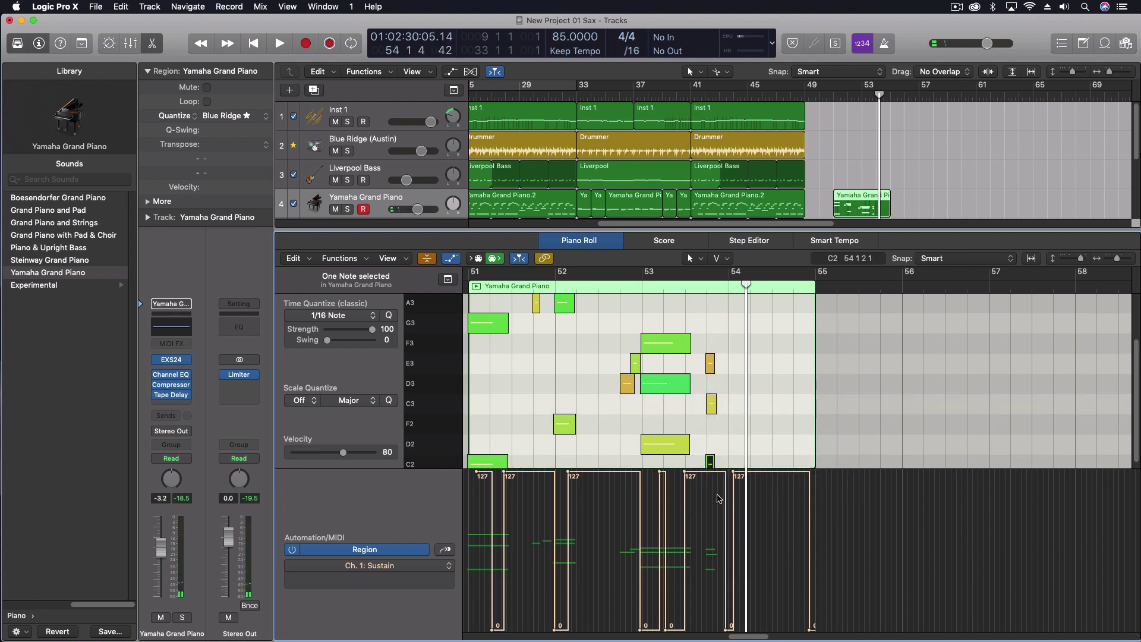
{"action": "key", "text": "super+z"}
{"action": "key", "text": "super+z"}
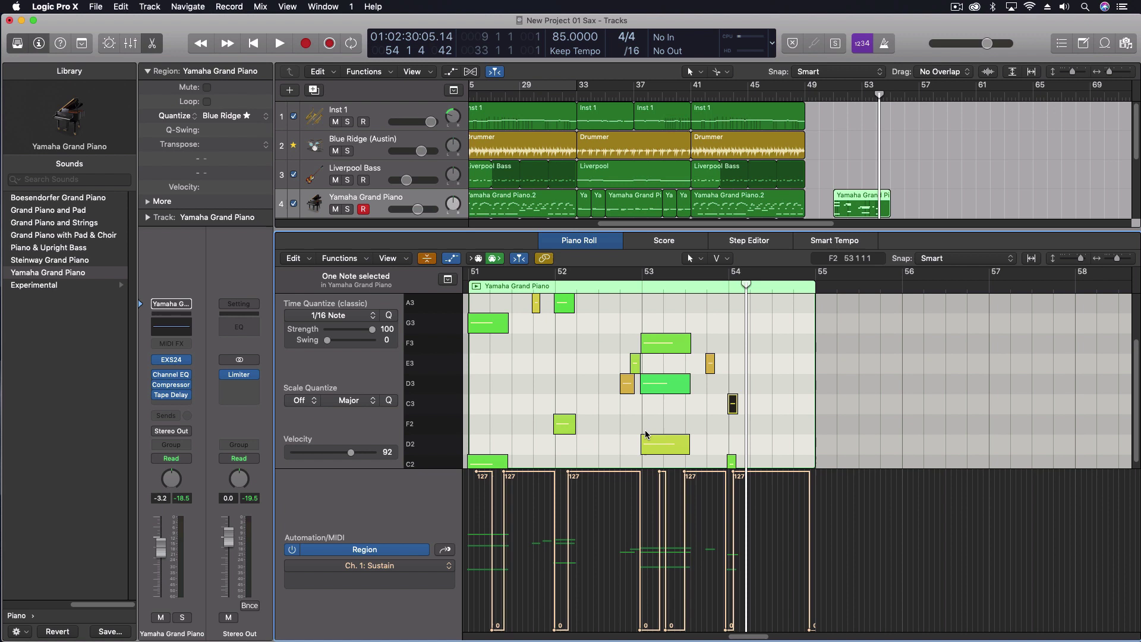
{"action": "mouse_move", "coordinate": [643, 434]}
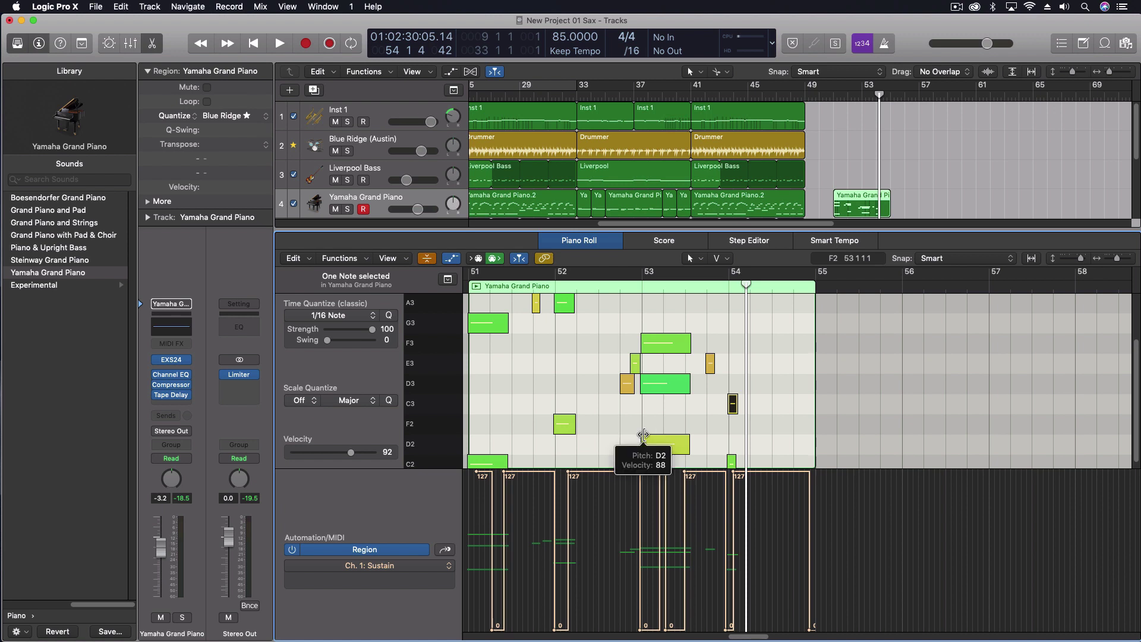